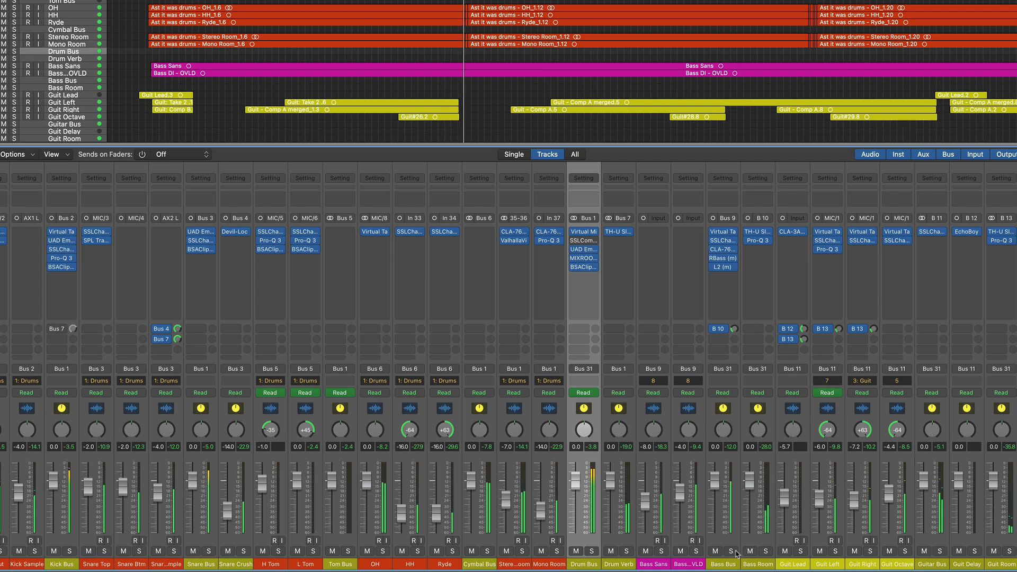
Toggle solo on the Bass Bus channel to audition the bass on its own.
left_click(734, 553)
left_click(732, 552)
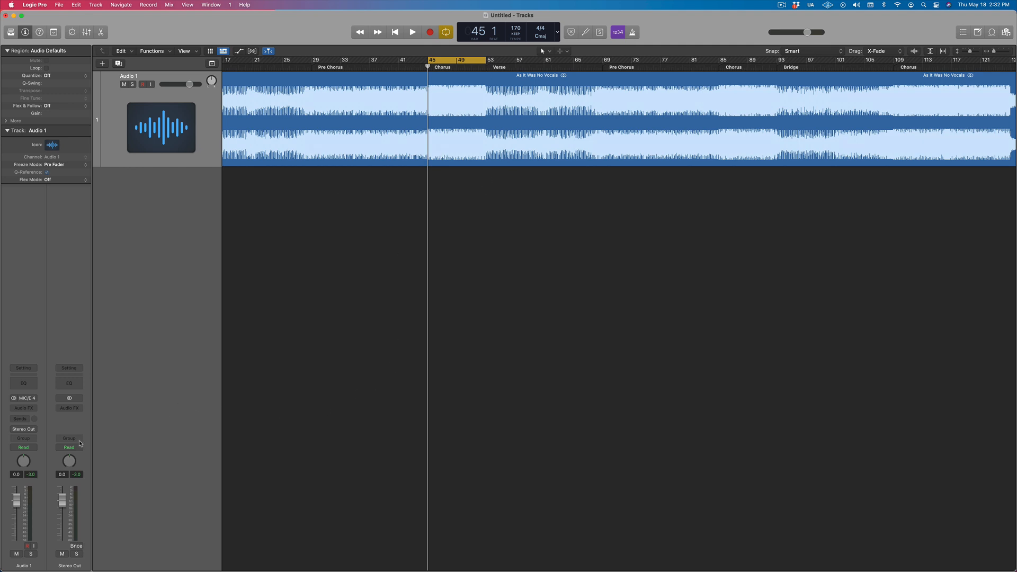
Insert the BASSROOM plug-in as an audio effect on the Audio 1 channel.
left_click(31, 411)
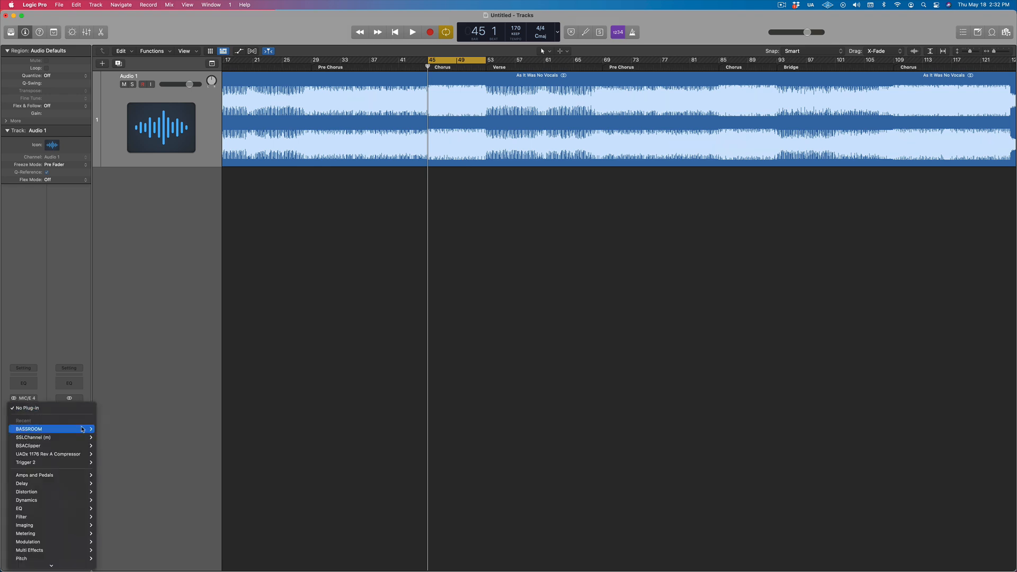
left_click(106, 429)
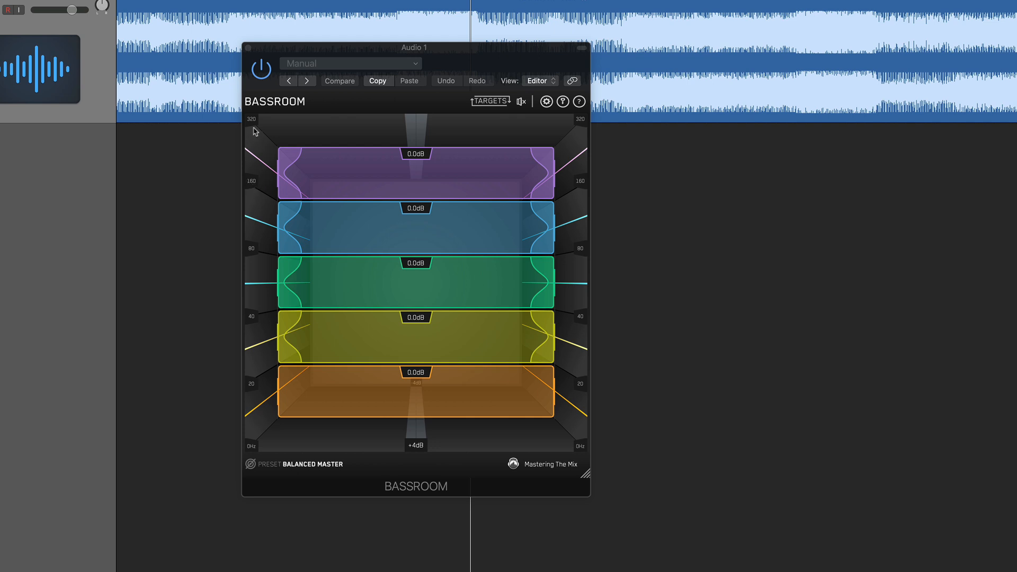
Try lowering and raising the gain of the 160–320 Hz band, returning it to 0.0 dB.
mouse_move(492, 170)
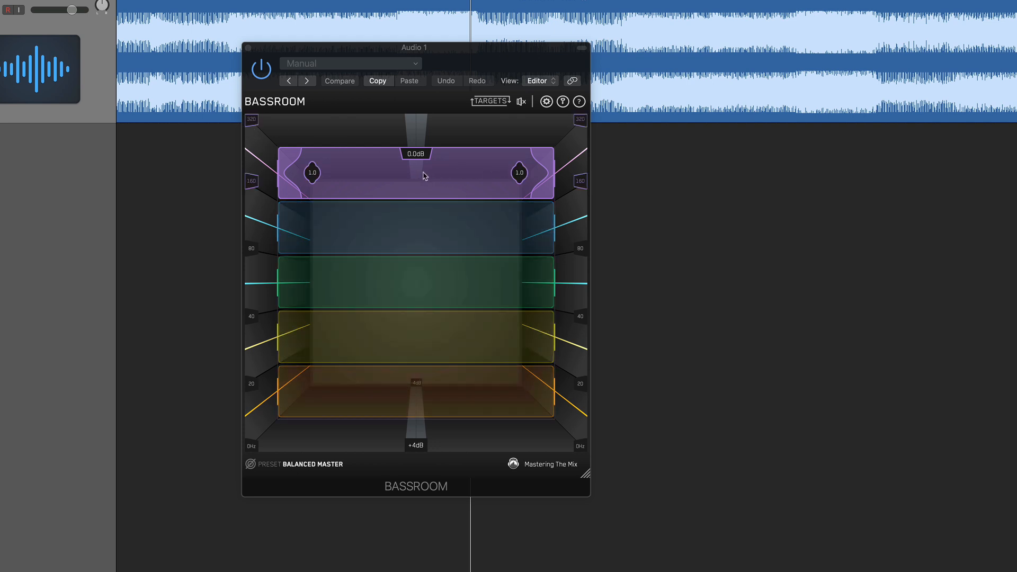
scroll(424, 173, "down", 3)
scroll(423, 173, "up", 3)
scroll(416, 165, "up", 2)
scroll(416, 166, "down", 2)
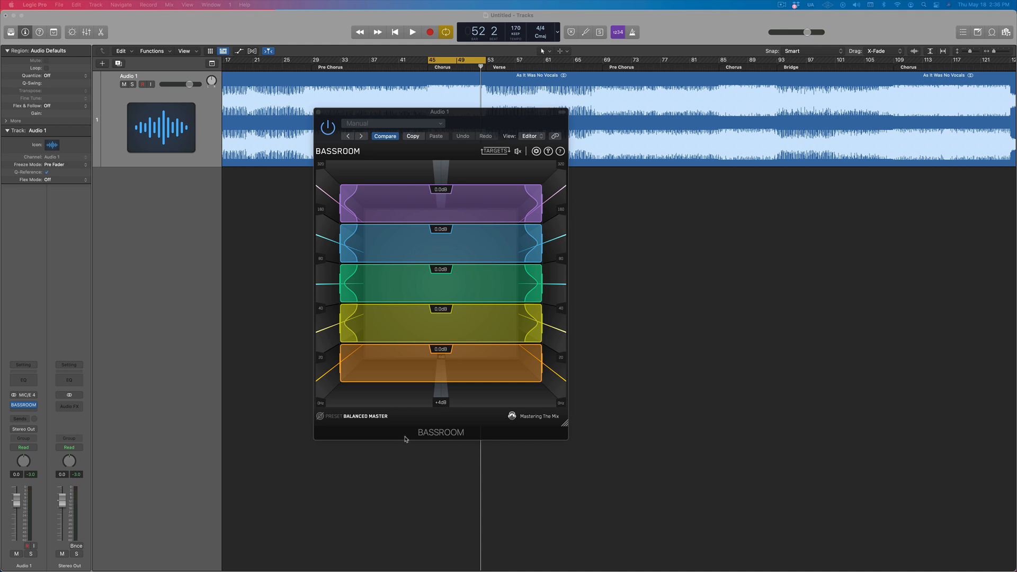
Load the Hard target preset from the Rock category and move the playhead to the chorus.
left_click(378, 417)
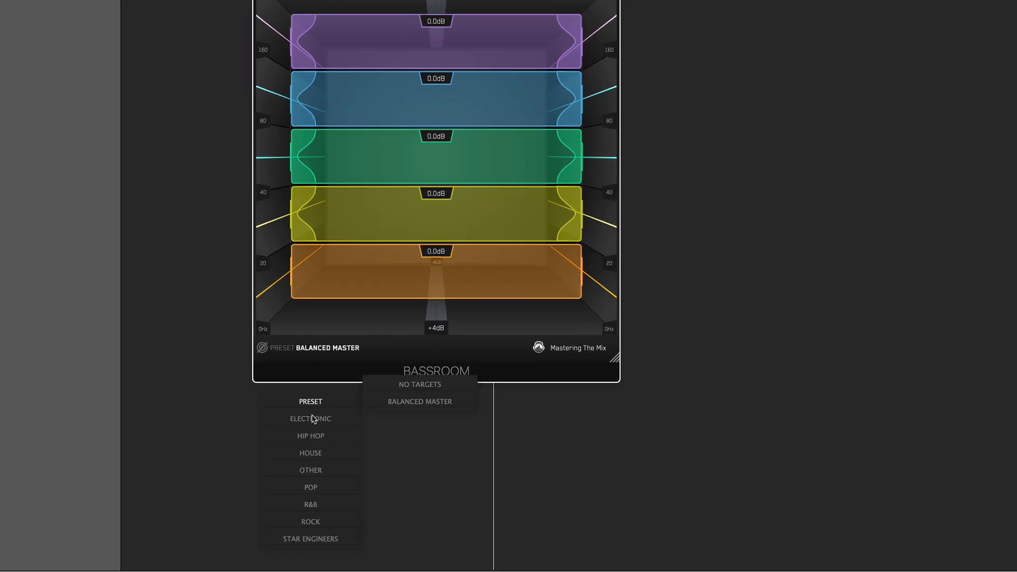
mouse_move(359, 493)
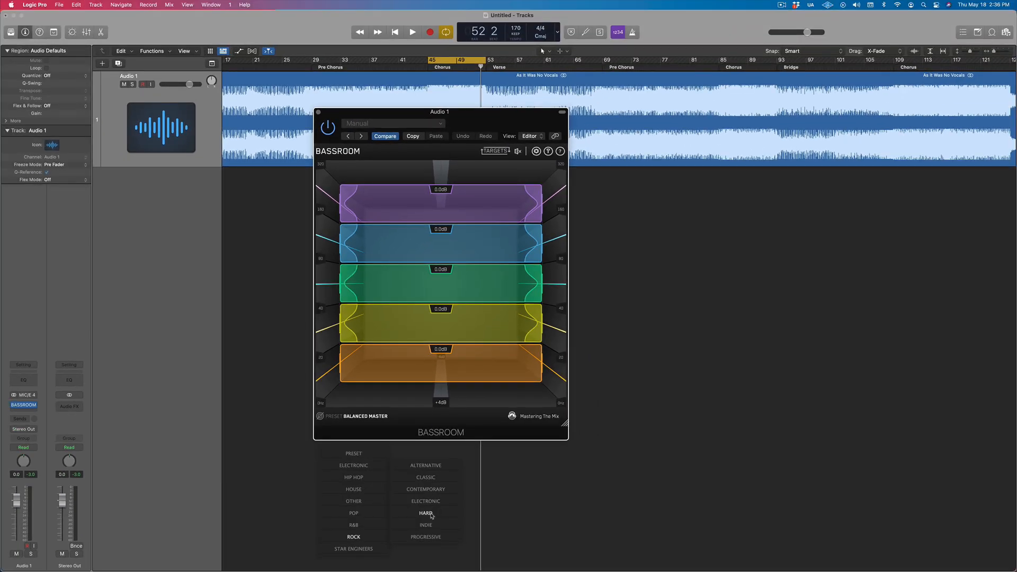
left_click(432, 514)
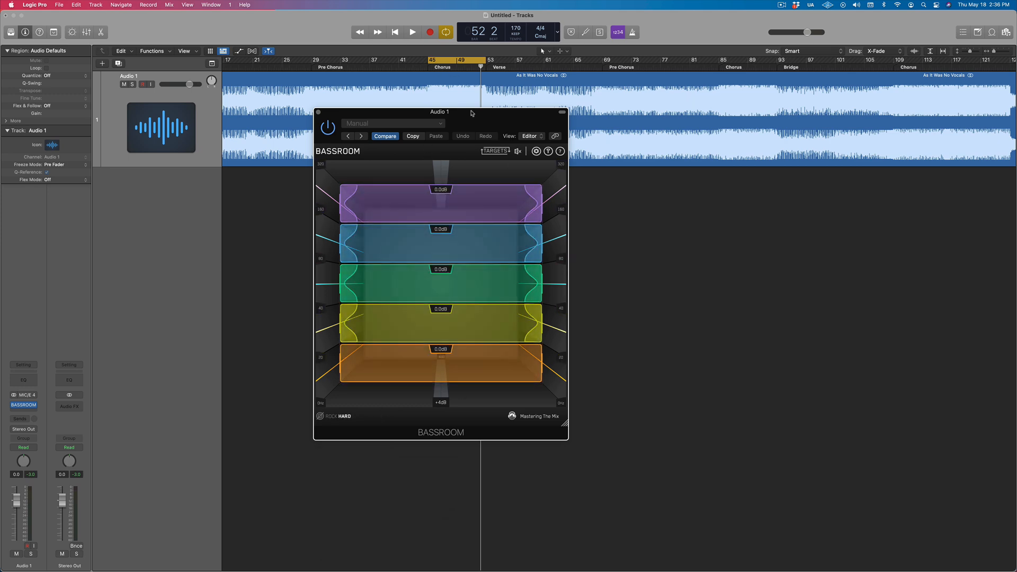
left_click(442, 66)
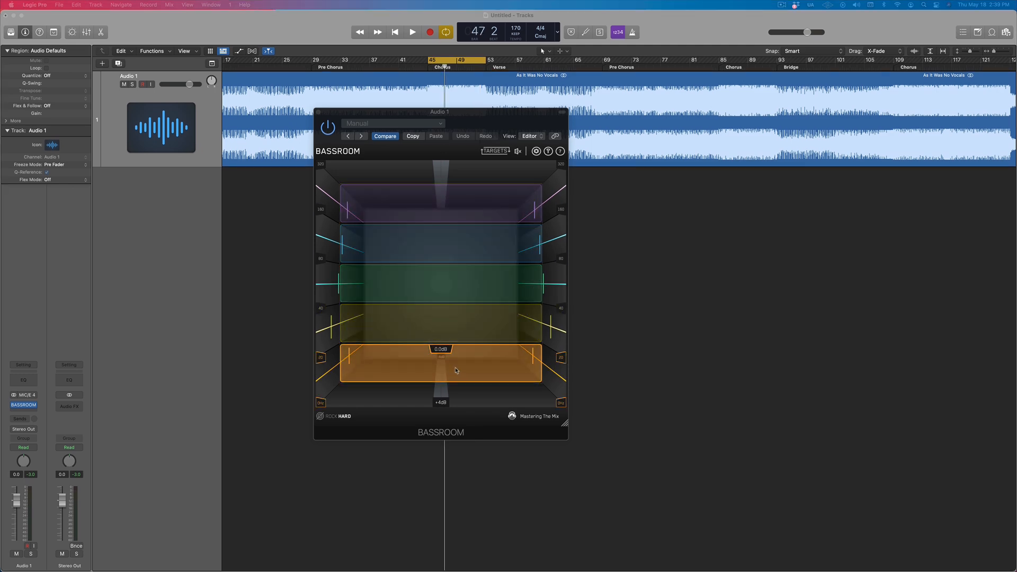
Lower the gain of the 0–20 Hz band to -1.4 dB to match its target.
scroll(456, 370, "down", 2)
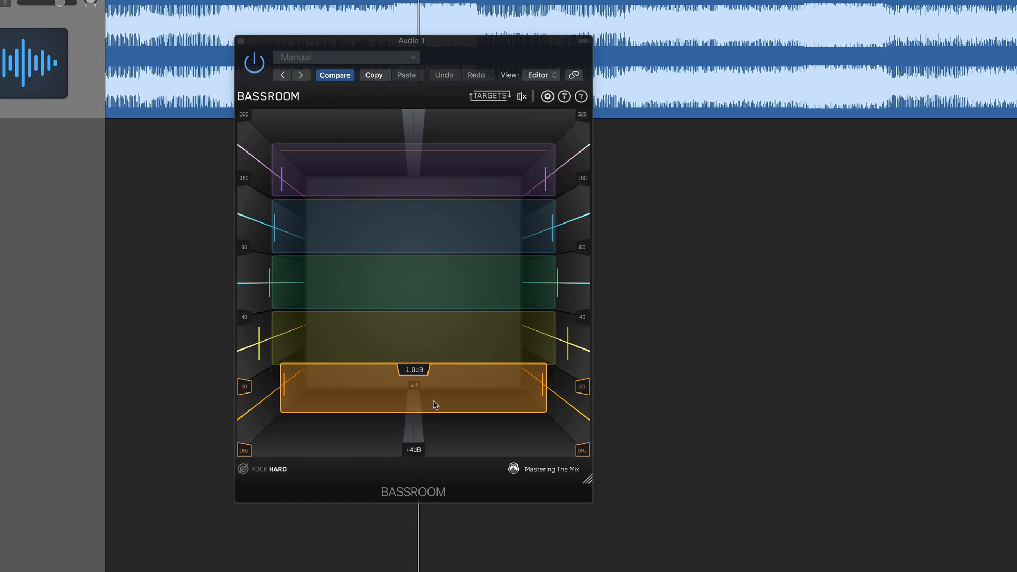
scroll(435, 405, "down", 2)
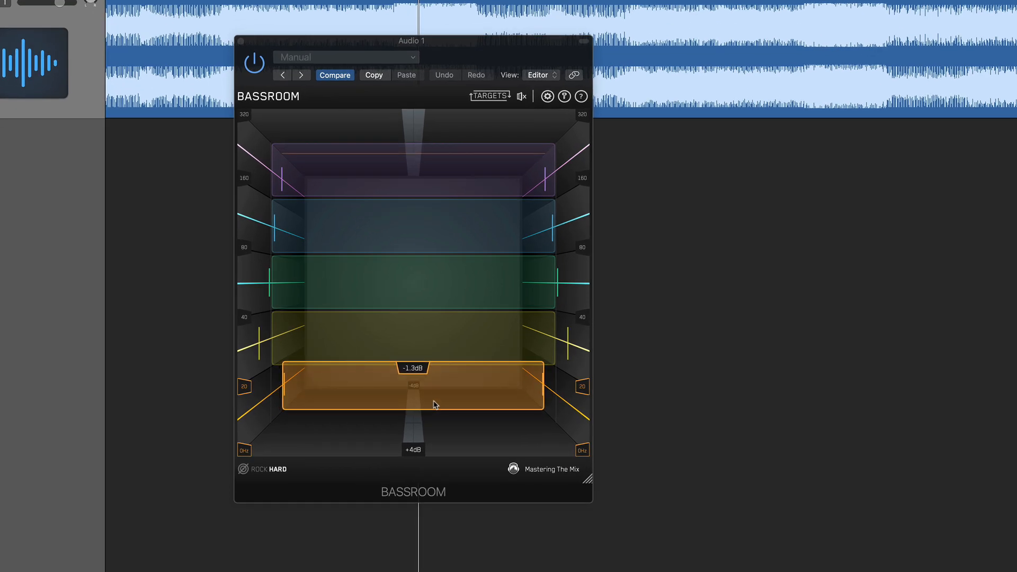
scroll(434, 404, "down", 1)
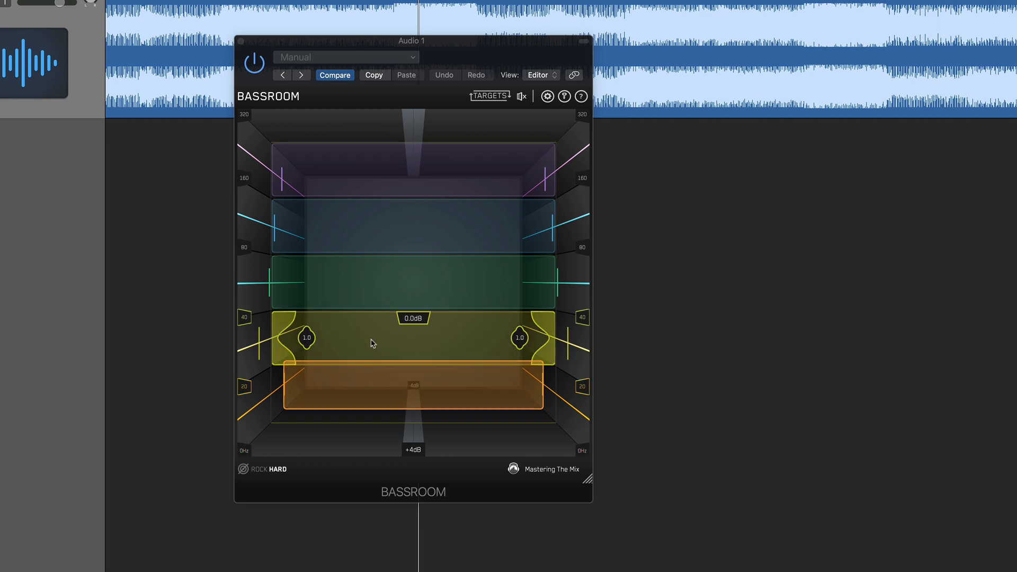
Raise the gain of the 20–40 Hz band to +1.6 dB to match its target.
scroll(415, 339, "up", 8)
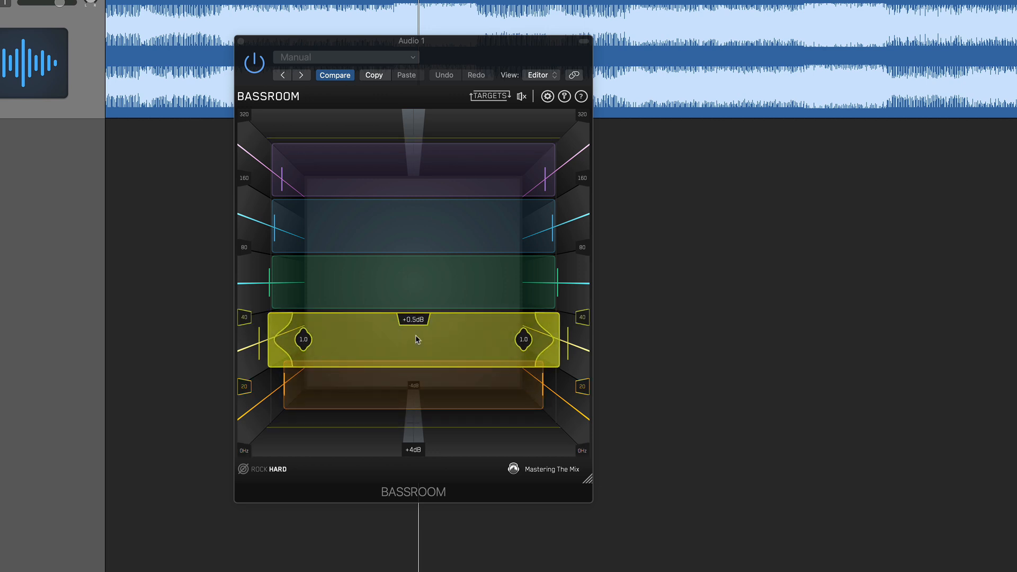
scroll(416, 338, "up", 3)
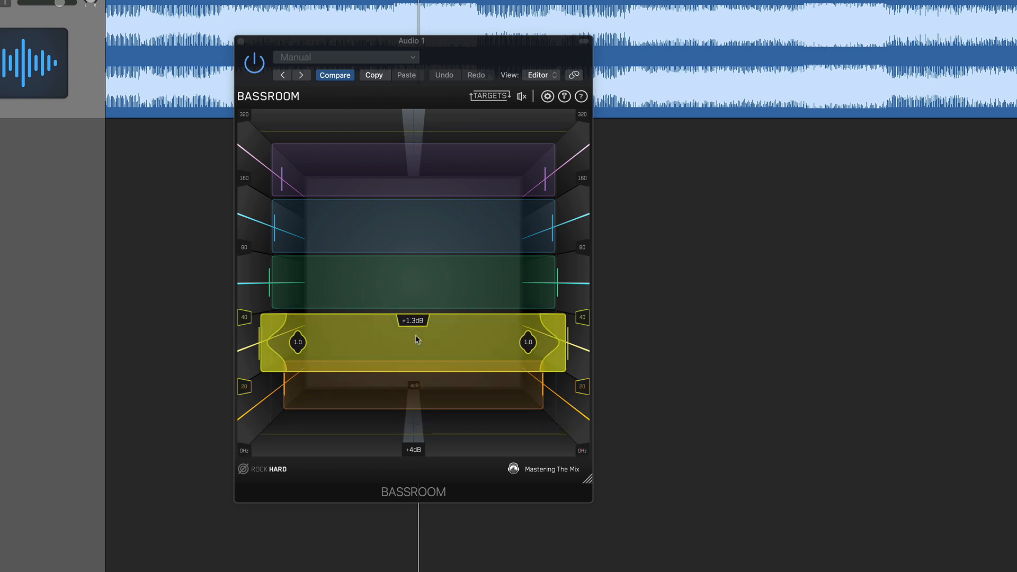
scroll(341, 332, "up", 1)
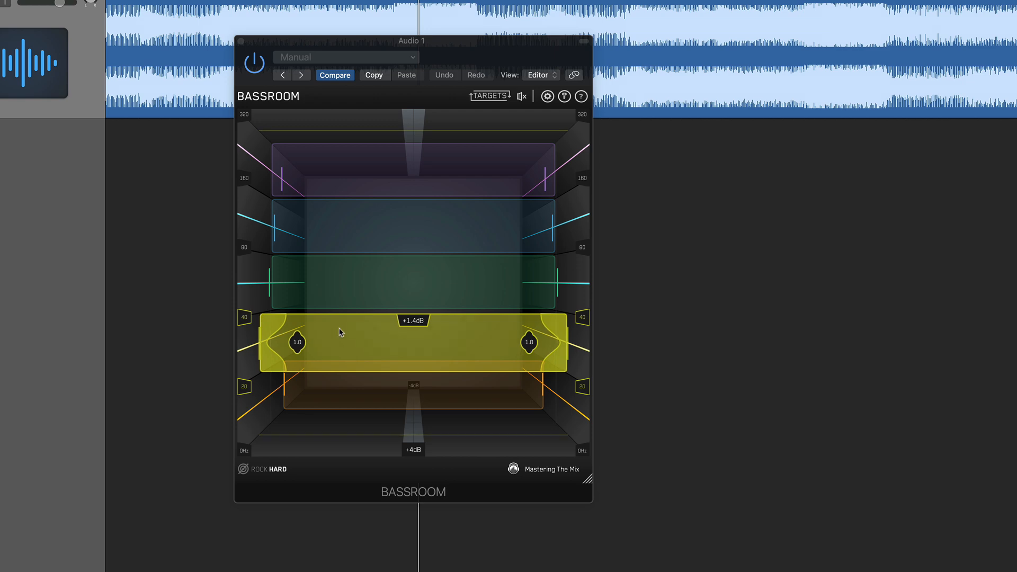
scroll(341, 332, "up", 2)
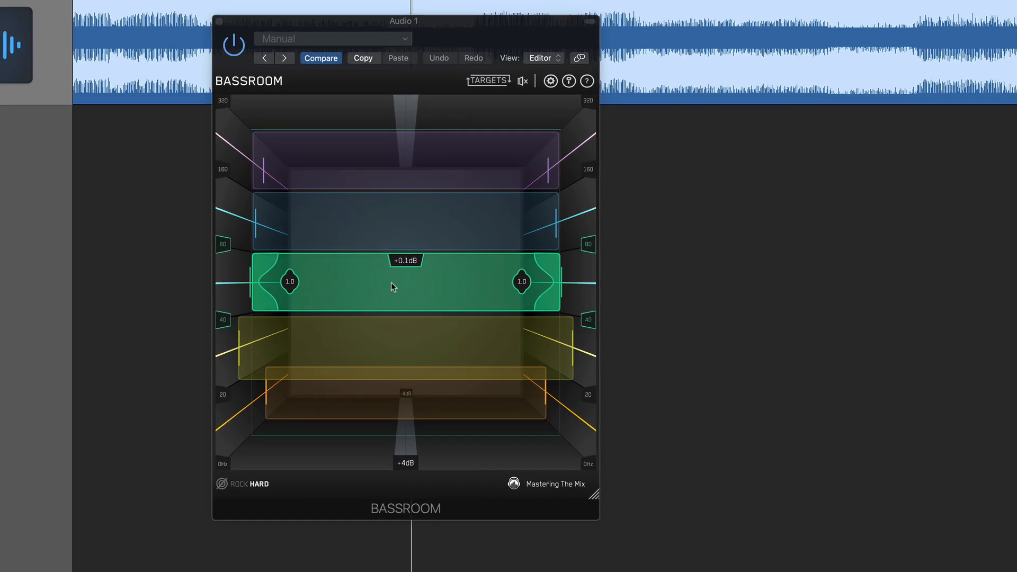
Set the 40–80 Hz band to +0.4 dB, the 80–160 Hz band to -0.3 dB and the 160–320 Hz band to -1.2 dB.
scroll(429, 286, "up", 4)
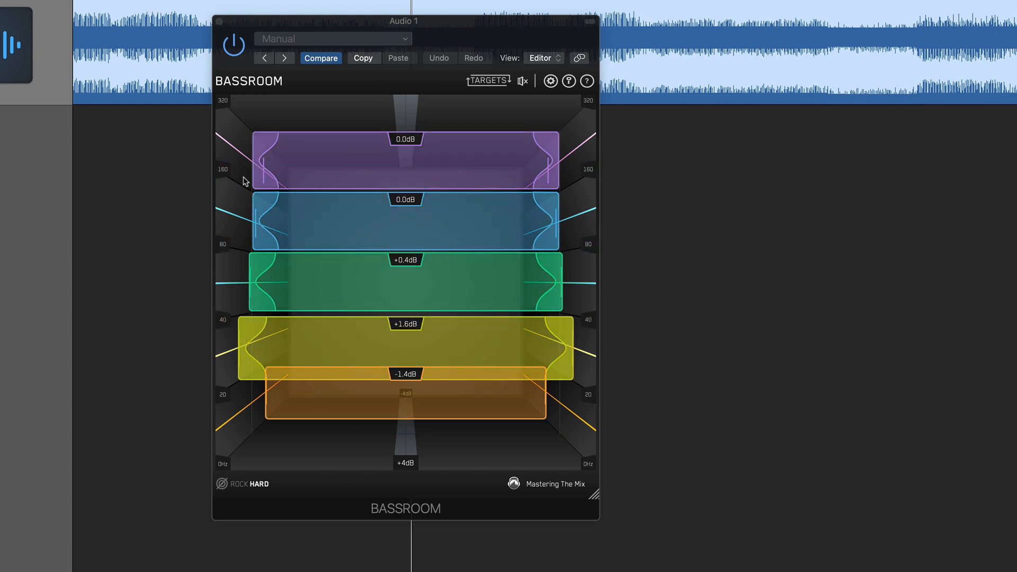
scroll(439, 225, "down", 3)
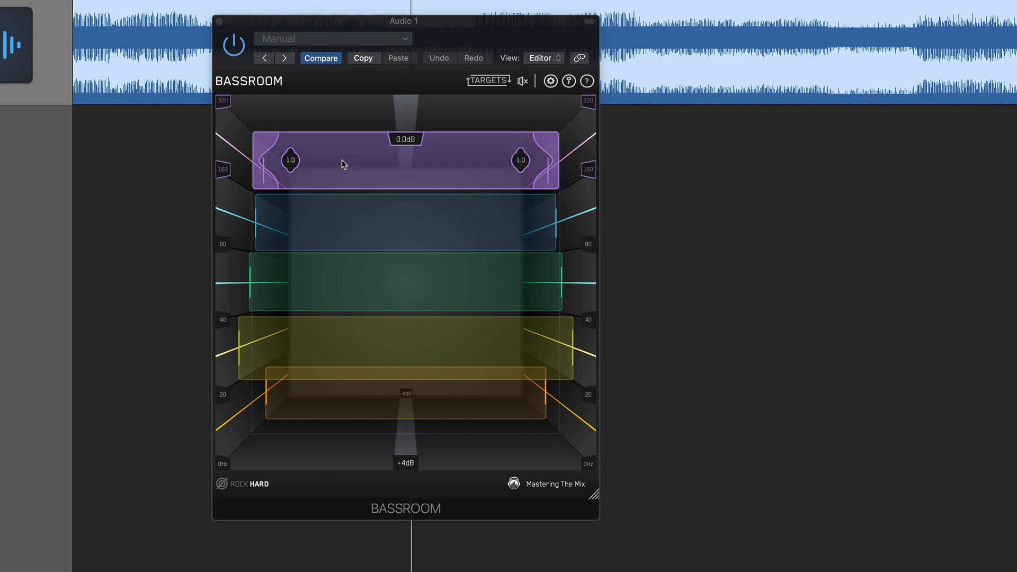
scroll(425, 166, "down", 10)
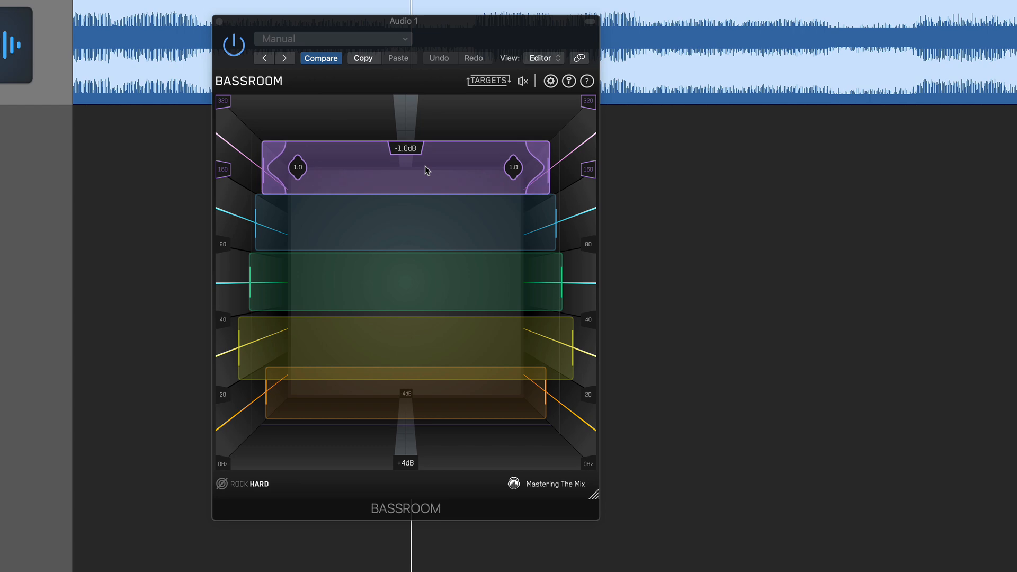
scroll(425, 166, "down", 2)
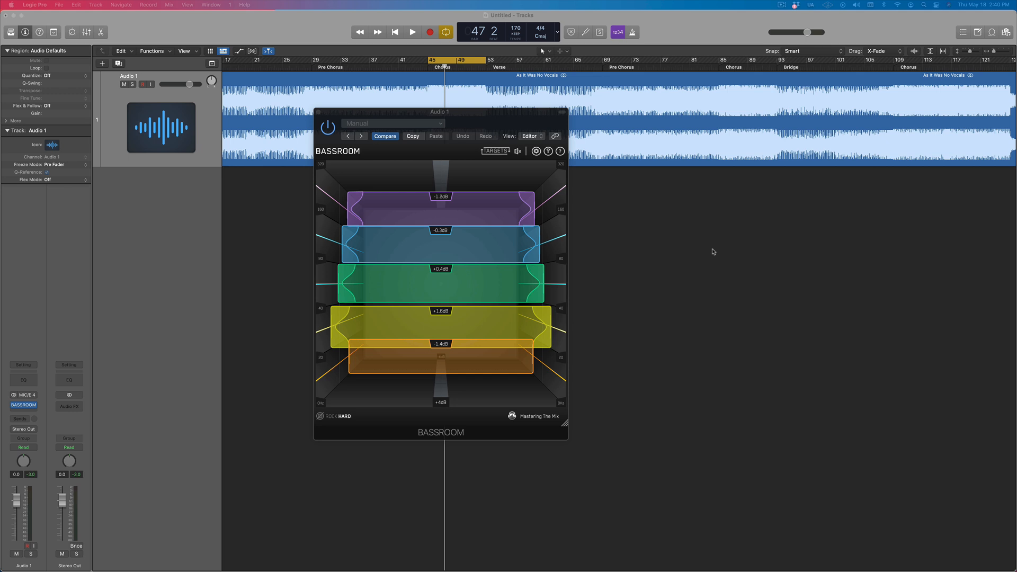
Play the chorus while toggling BASSROOM's bypass on and off to compare the processed and unprocessed low end.
mouse_move(519, 152)
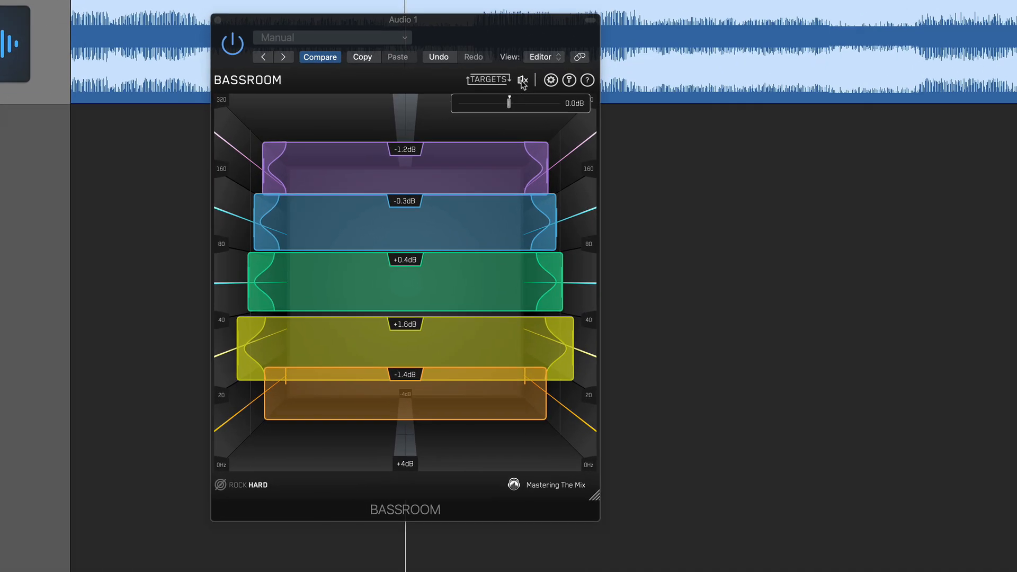
left_click(523, 81)
left_click(523, 81)
key("space")
left_click(523, 80)
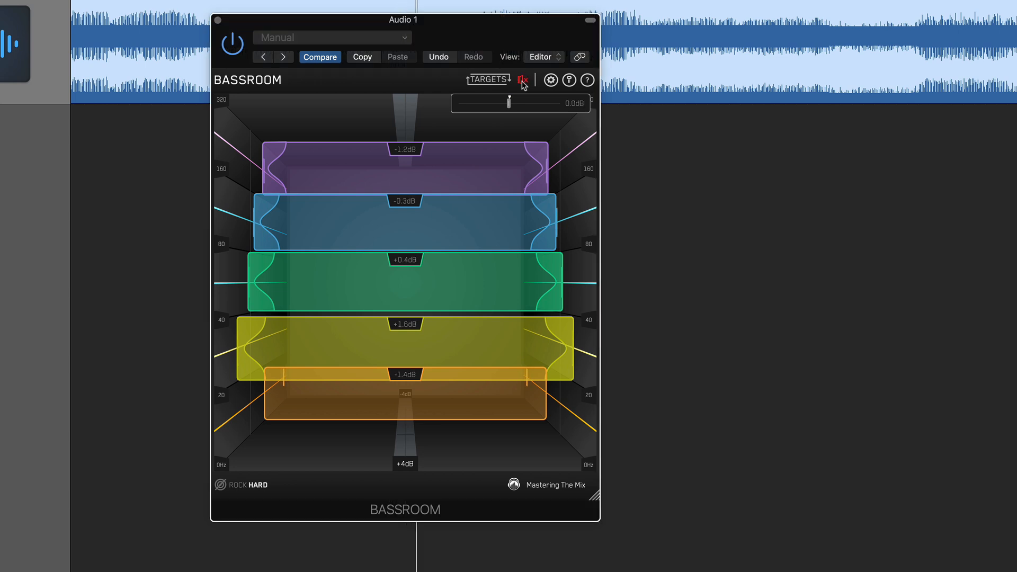
left_click(523, 80)
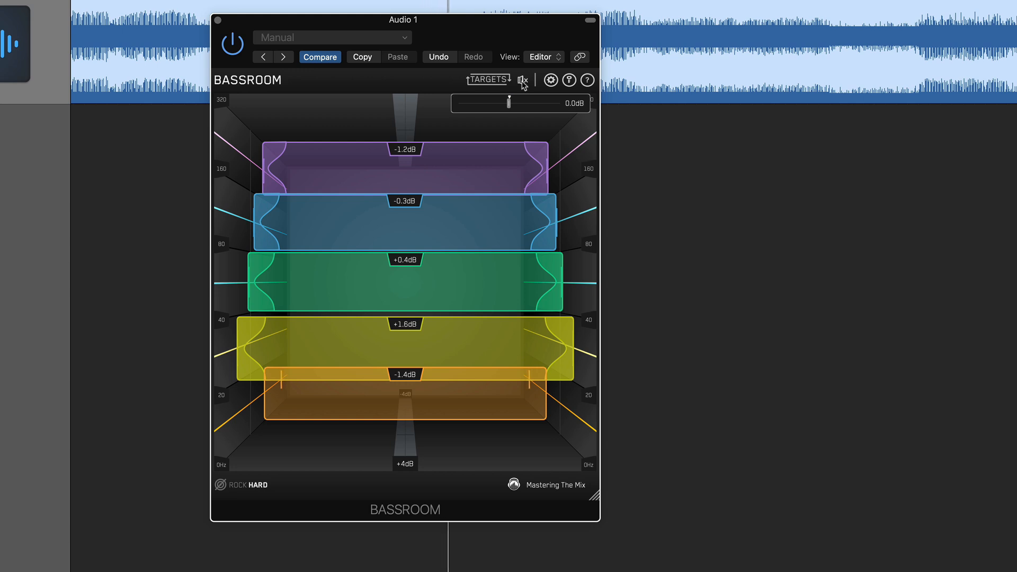
left_click(522, 81)
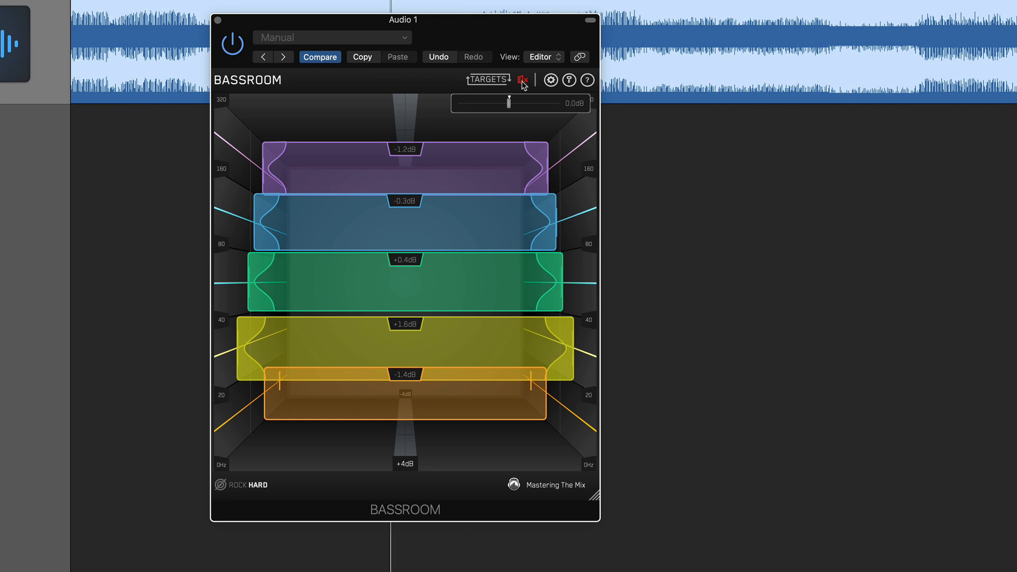
left_click(523, 81)
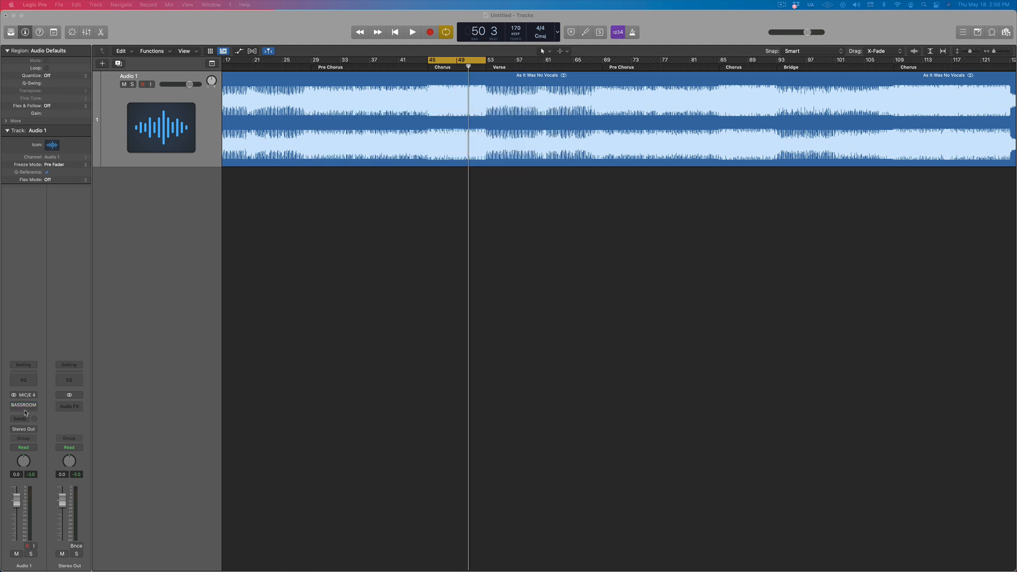
Insert a second BASSROOM plug-in below the first one on the Audio 1 channel.
left_click(25, 413)
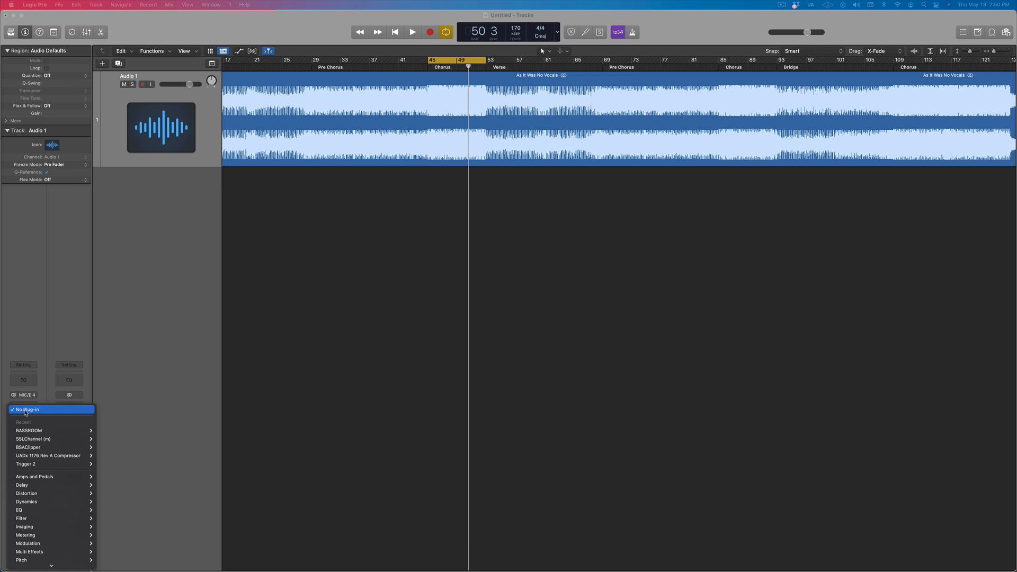
left_click(108, 431)
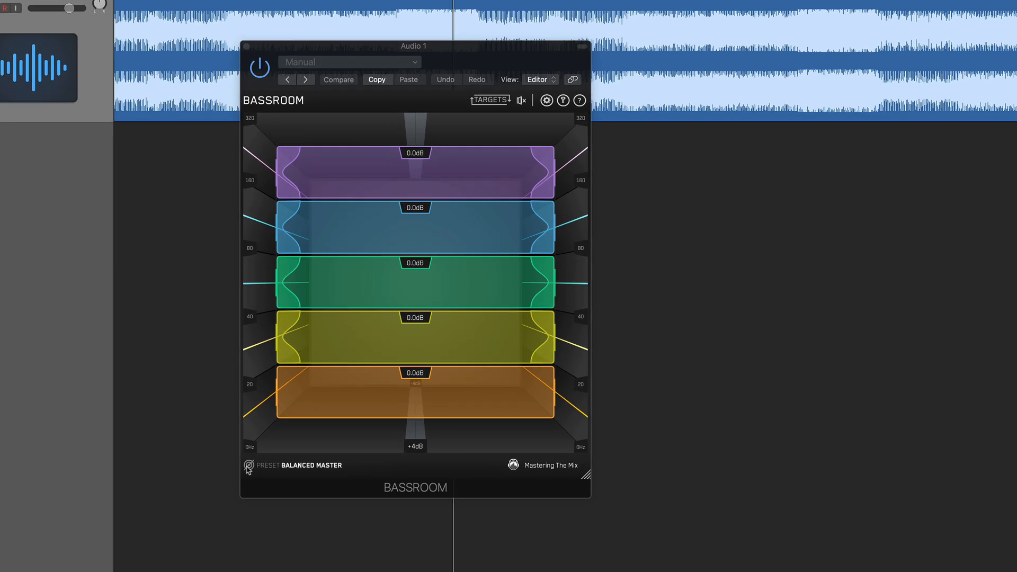
Load 02 Anna.m4a as the reference track, select a short section at its start and create targets from it.
left_click(320, 416)
left_click(416, 354)
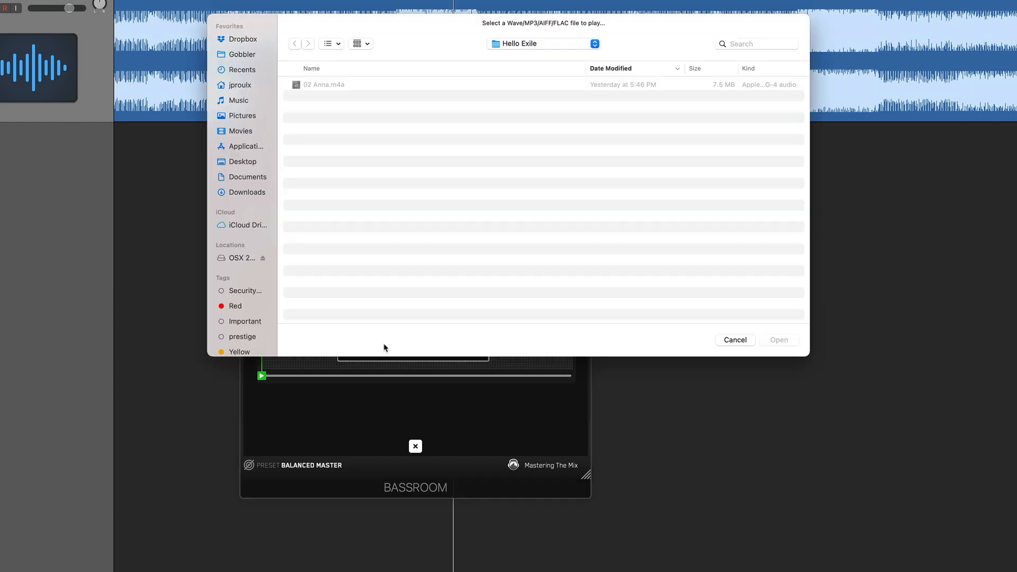
double_click(327, 86)
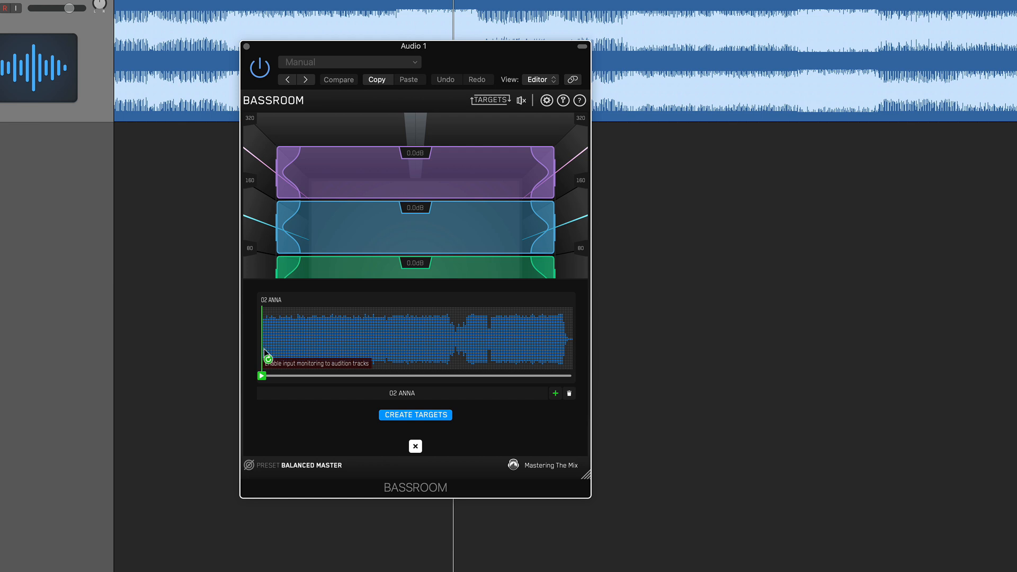
left_click_drag(264, 351, 285, 354)
left_click(428, 418)
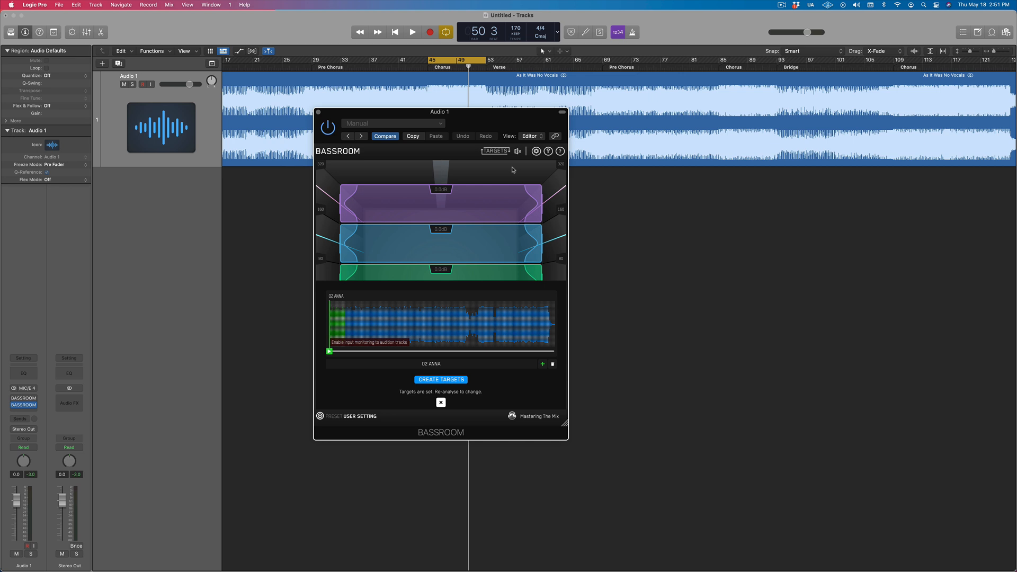
Play the chorus from bar 45 to compare its low end with the new targets, and stop playback.
left_click(432, 64)
key("space")
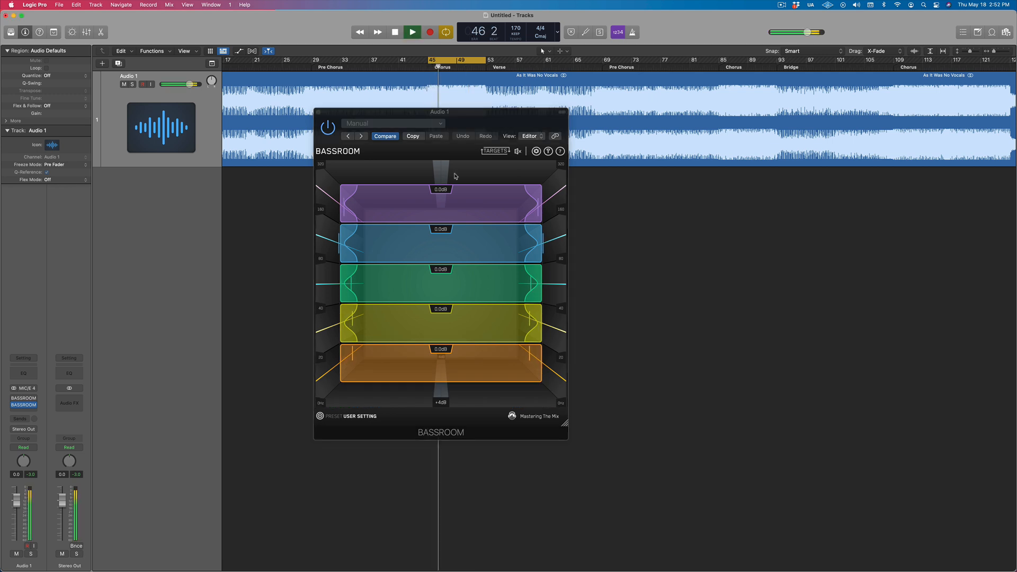
mouse_move(458, 275)
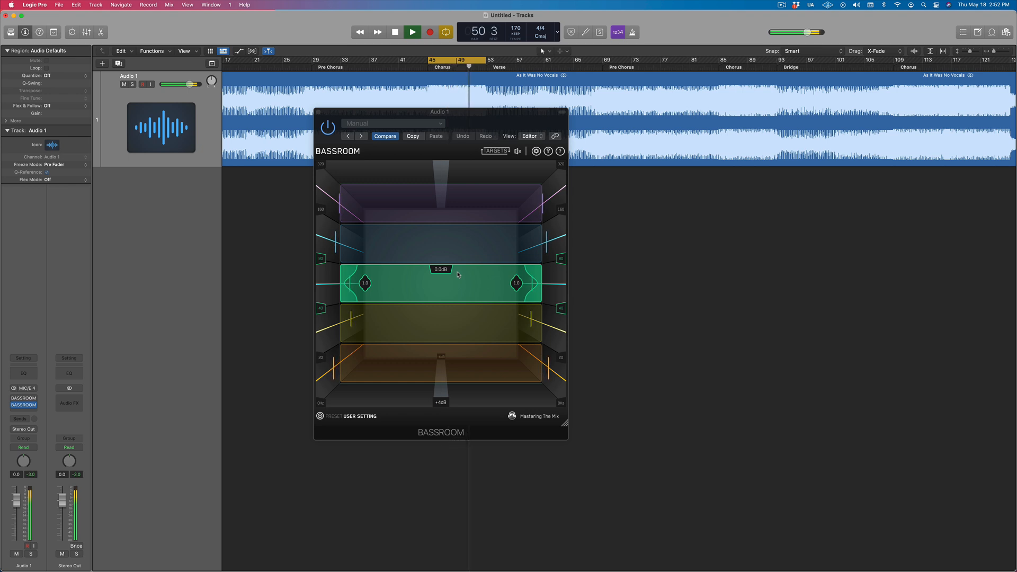
key("space")
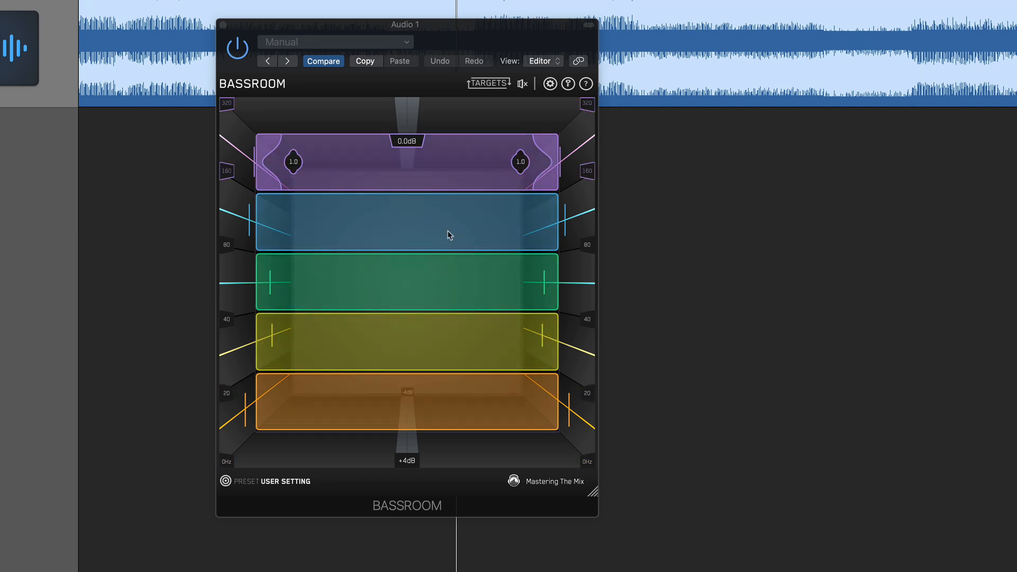
Set the 0–20 Hz band to about +1.3 dB and the 20–40 Hz band to -1.7 dB to match their targets.
scroll(440, 410, "up", 3)
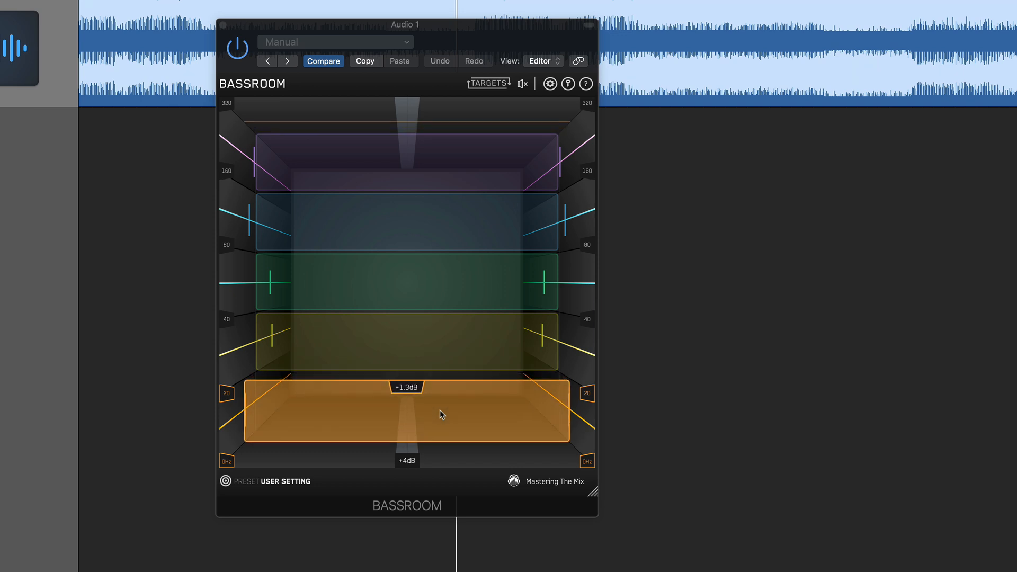
scroll(435, 343, "down", 10)
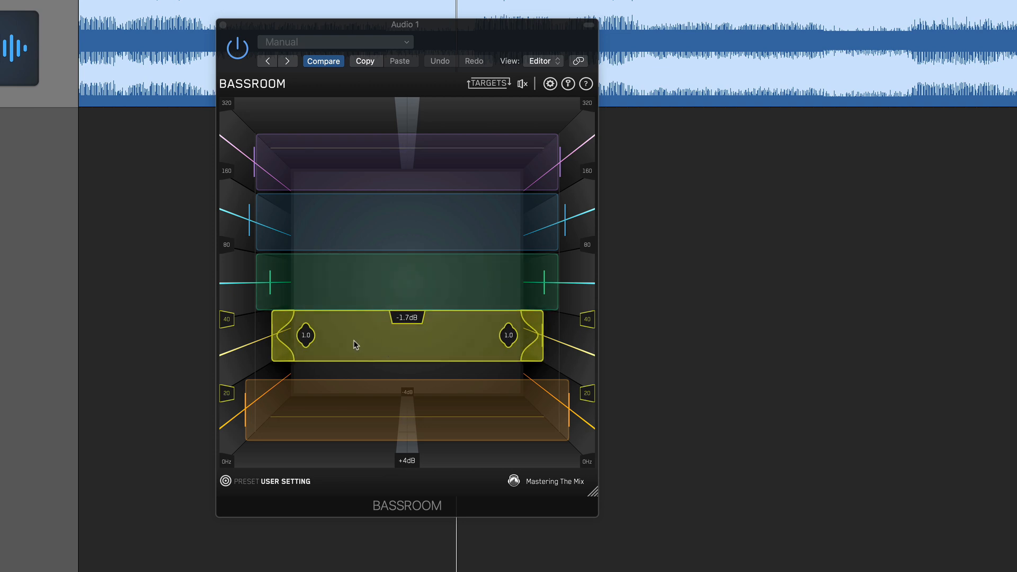
Set the 40–80 Hz band to -1.5 dB, the 80–160 Hz band to +0.7 dB and the 160–320 Hz band to +0.2 dB.
scroll(373, 283, "down", 8)
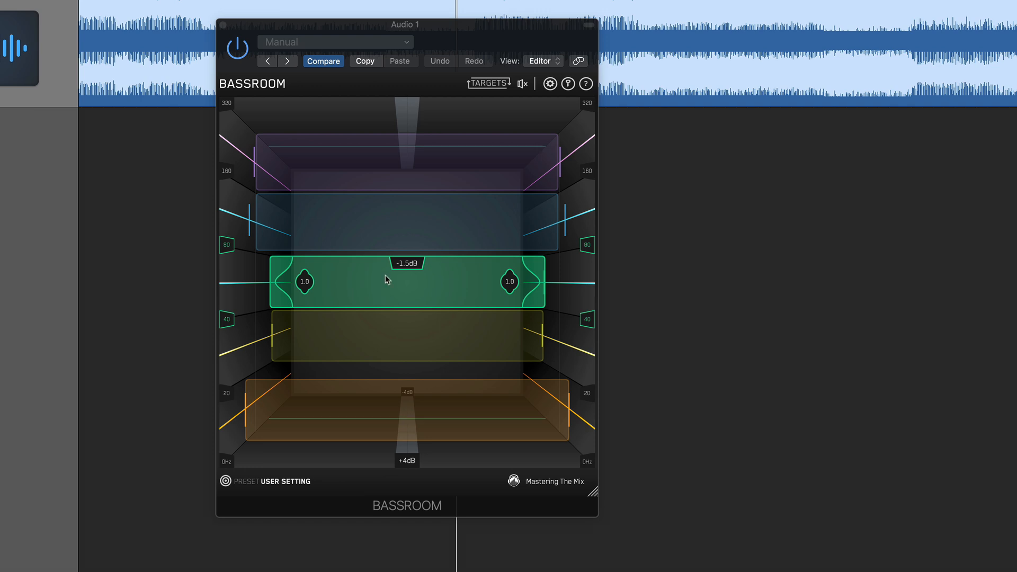
scroll(415, 219, "up", 4)
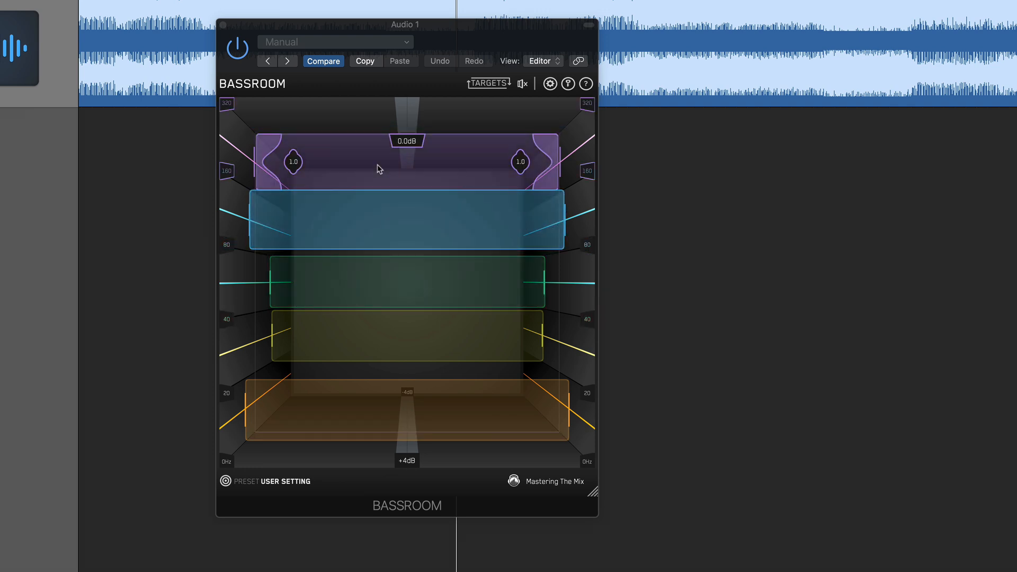
scroll(376, 171, "up", 2)
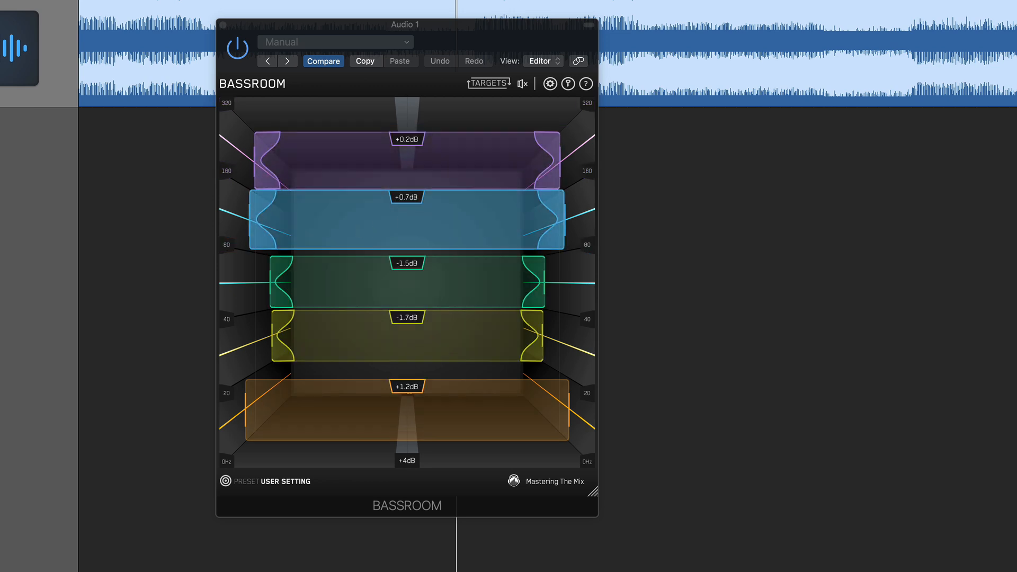
Play the chorus and switch BASSROOM's bypass on and off several times to compare the processed and unprocessed low end.
key("space")
key("comma")
key("comma")
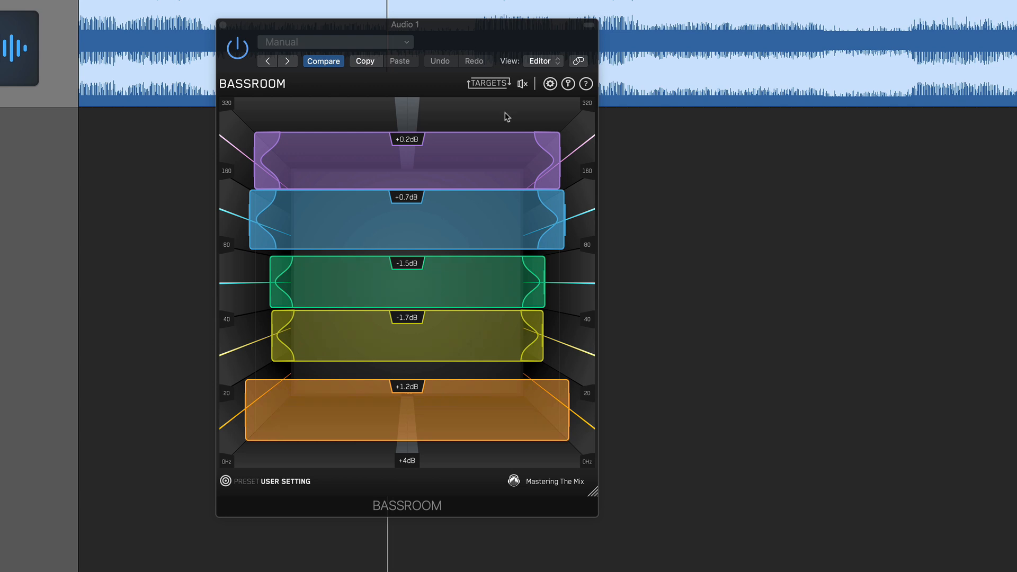
mouse_move(526, 90)
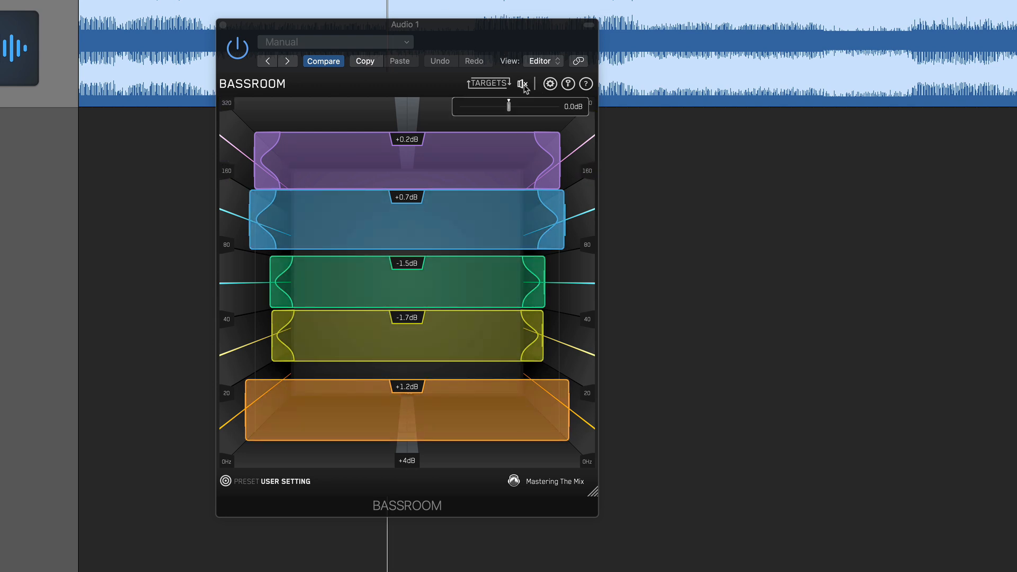
left_click(524, 84)
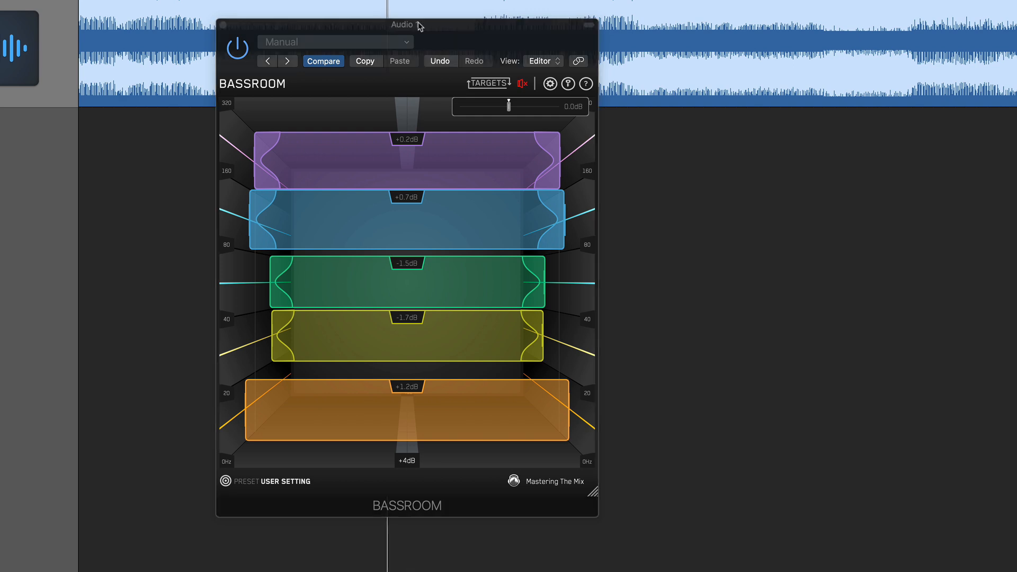
left_click(524, 84)
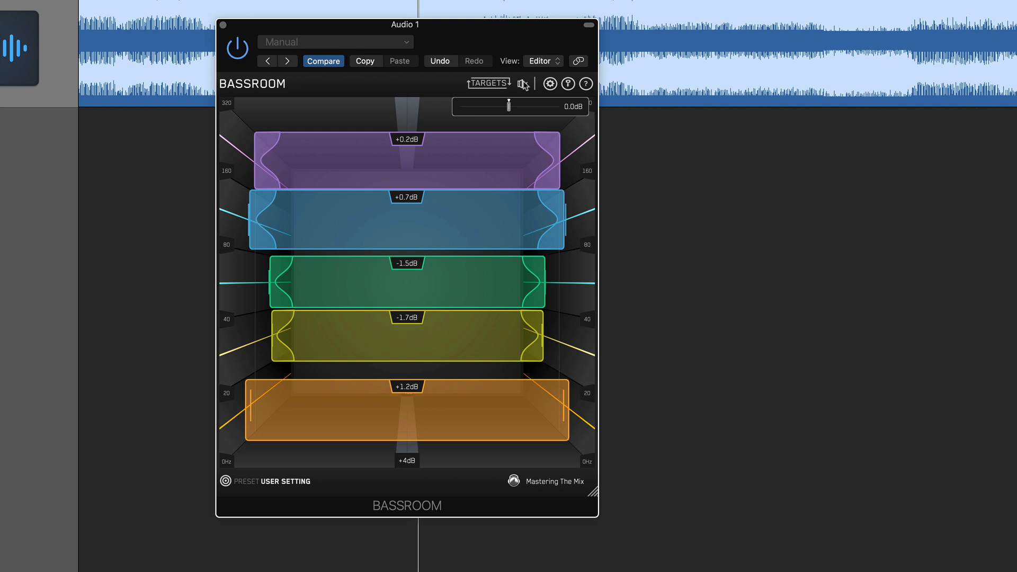
left_click(524, 85)
left_click(523, 84)
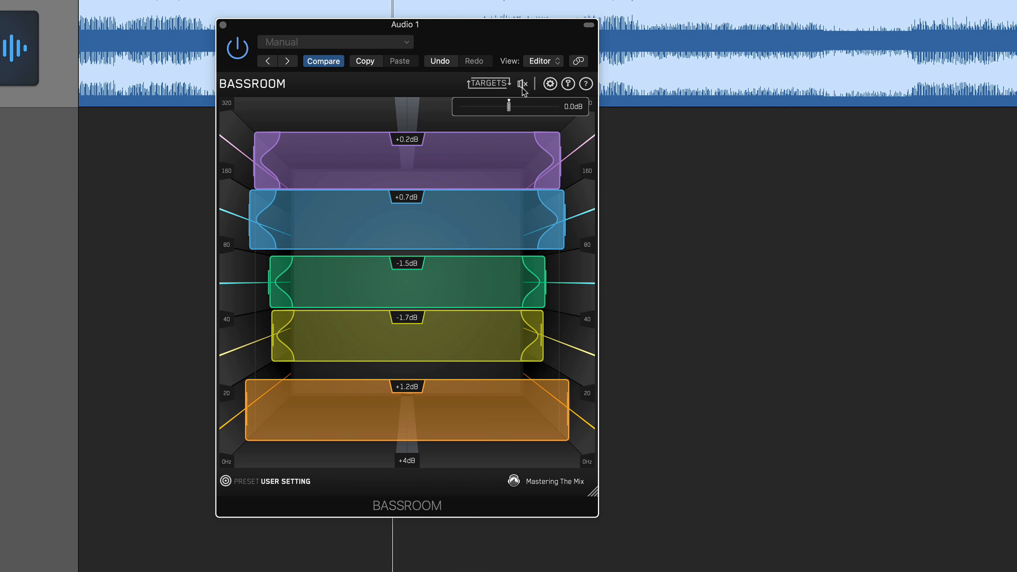
left_click(523, 85)
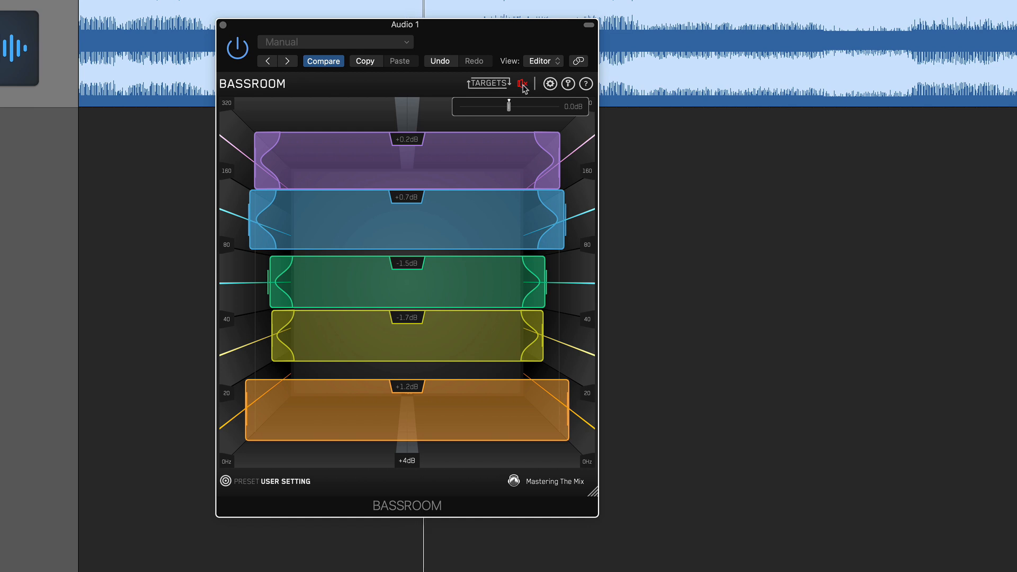
left_click(523, 84)
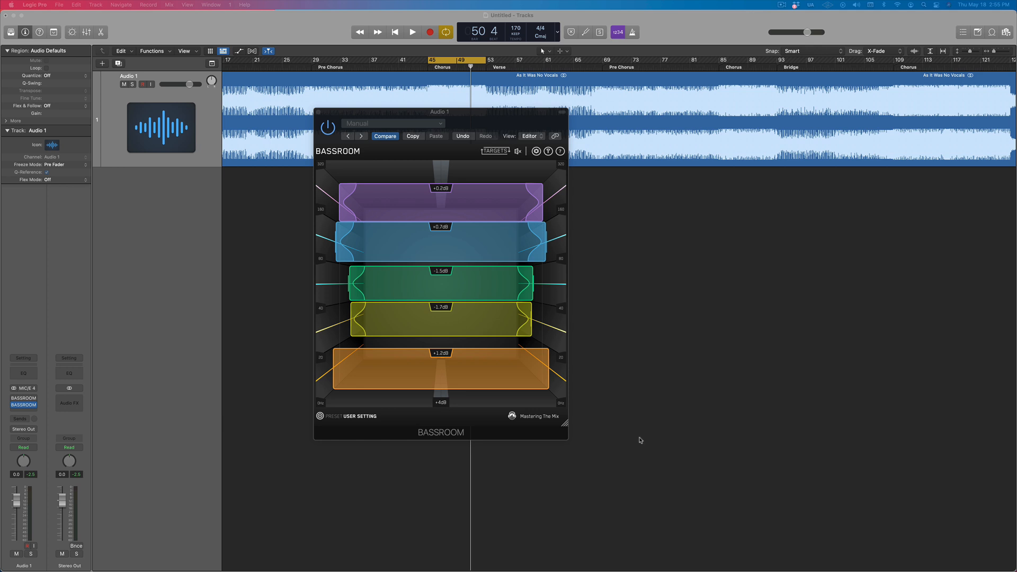
Set the 20–40 Hz band to 0.0 dB and change the display's gain range to +6 dB, trying +2 dB first.
left_click_drag(479, 315, 476, 319)
scroll(476, 319, "up", 2)
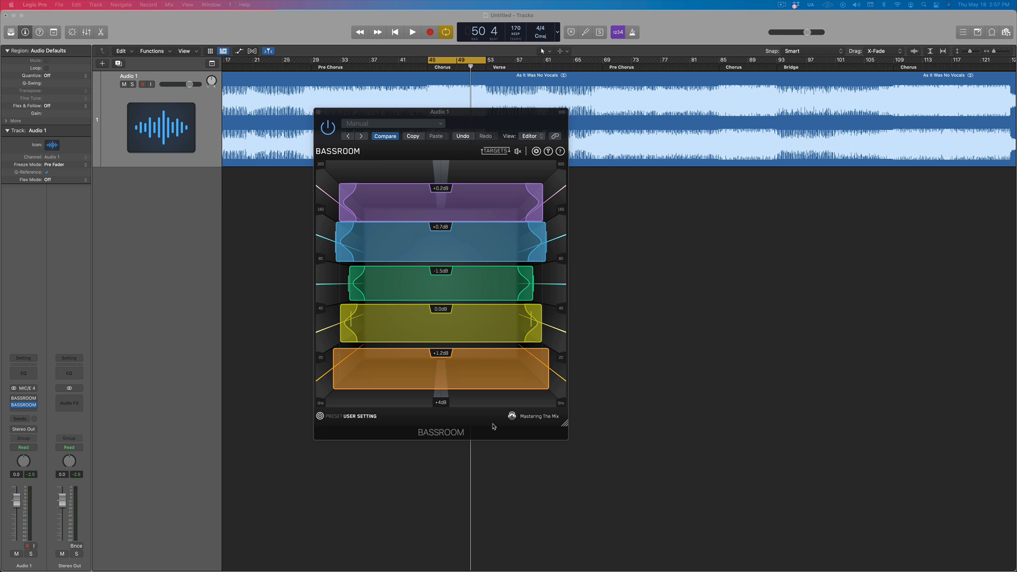
mouse_move(444, 406)
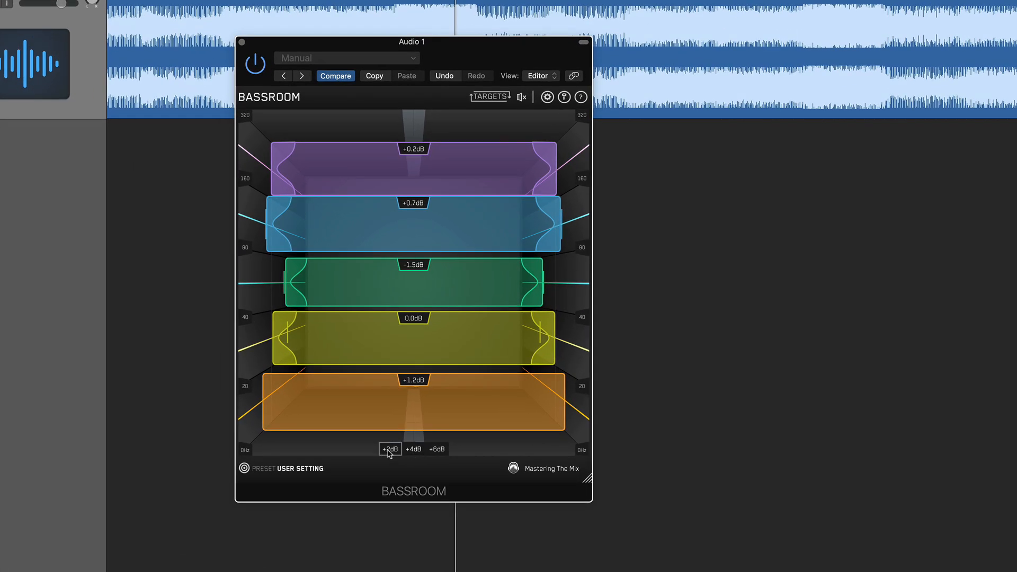
left_click(389, 450)
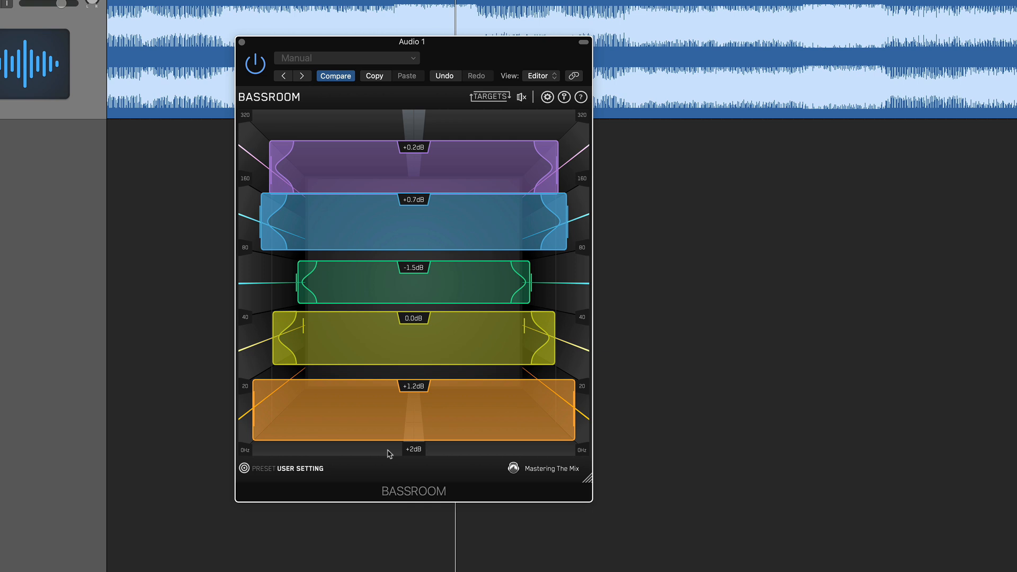
left_click(412, 450)
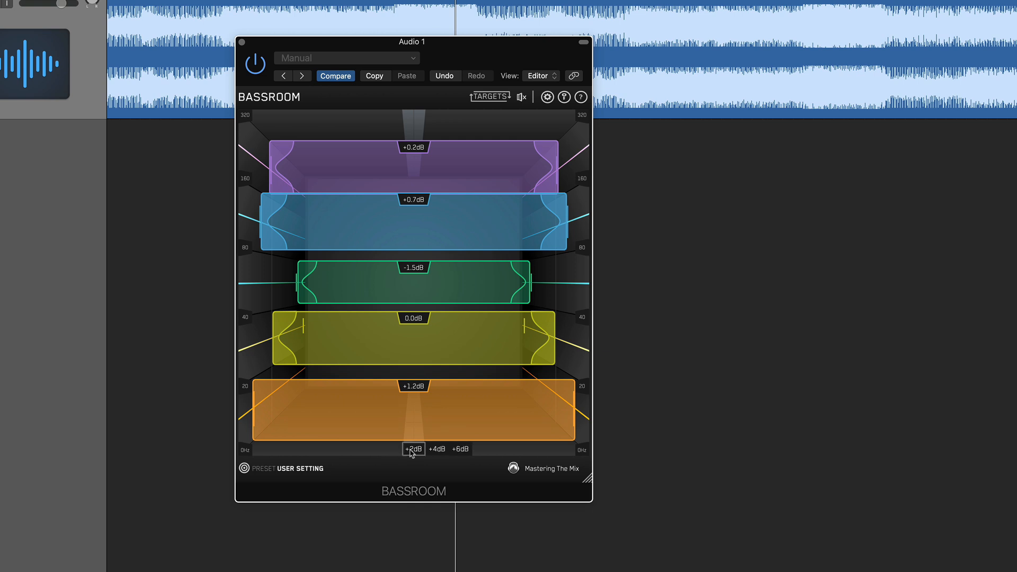
left_click(461, 450)
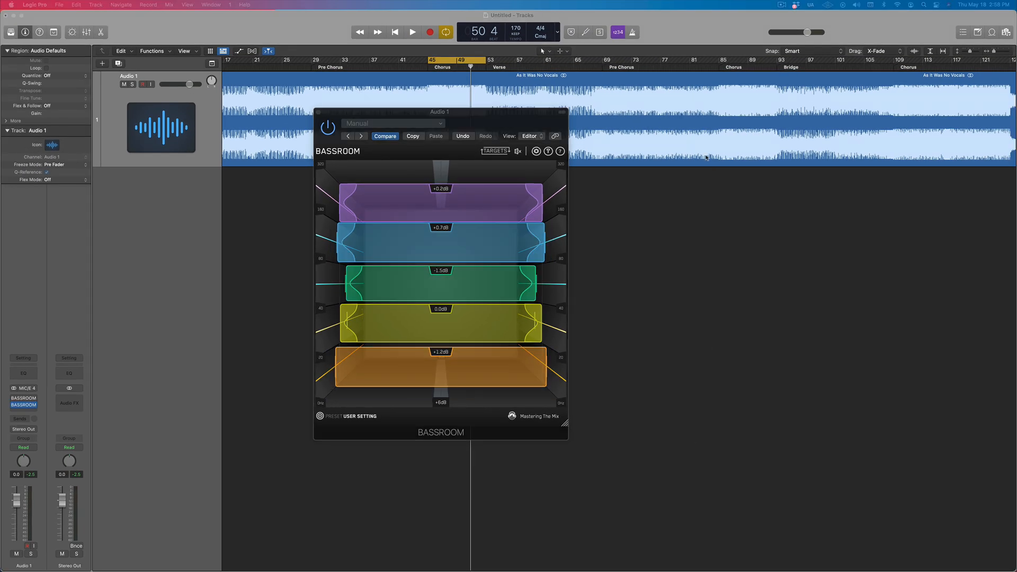
Try moving BASSROOM's output gain and bring it back to 0.0 dB.
mouse_move(520, 153)
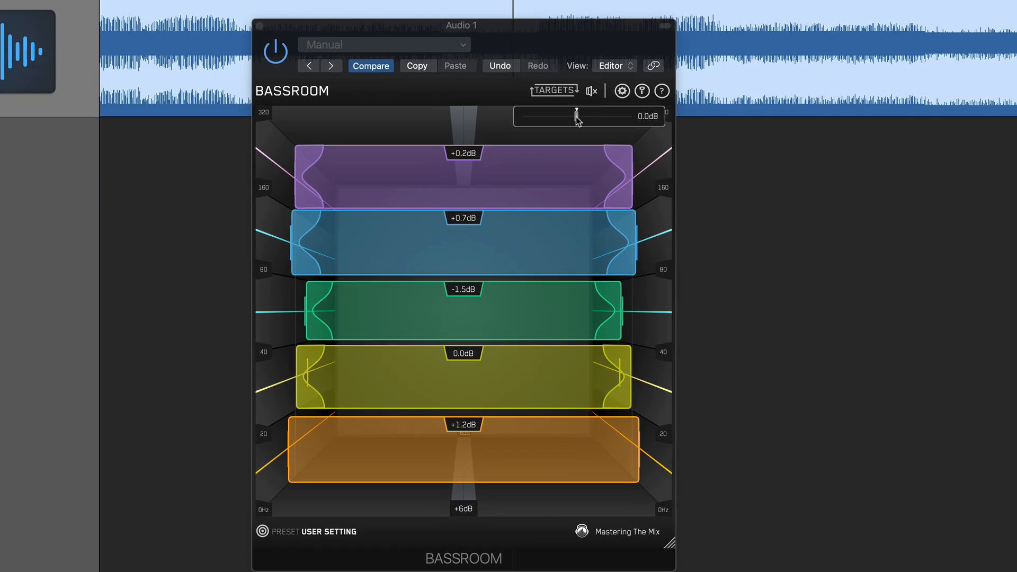
left_click_drag(522, 156, 523, 156)
left_click_drag(579, 119, 578, 119)
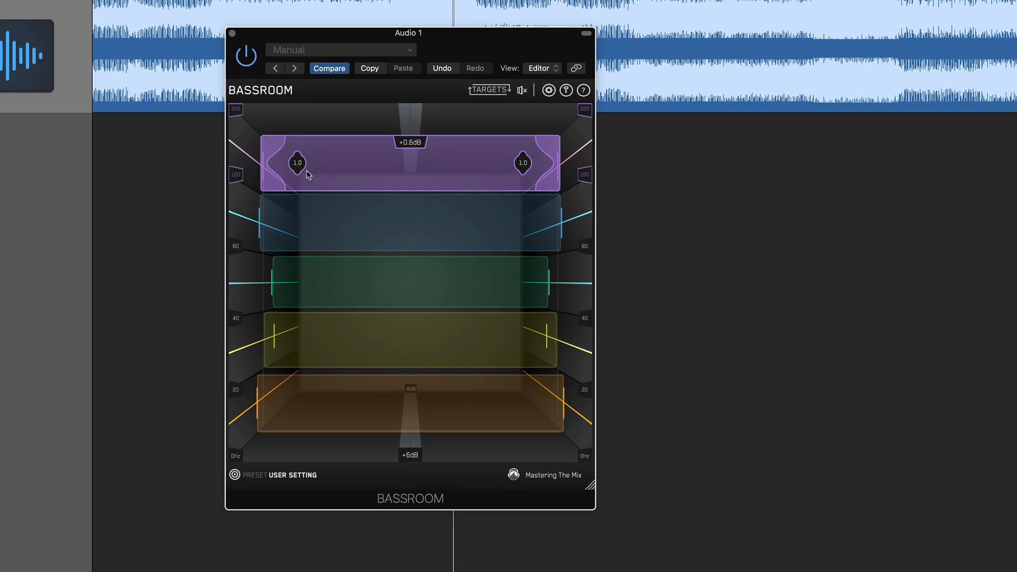
Narrow the 160–320 Hz band's curve to a Q of 4.2, and widen it partway back.
left_click_drag(298, 163, 400, 168)
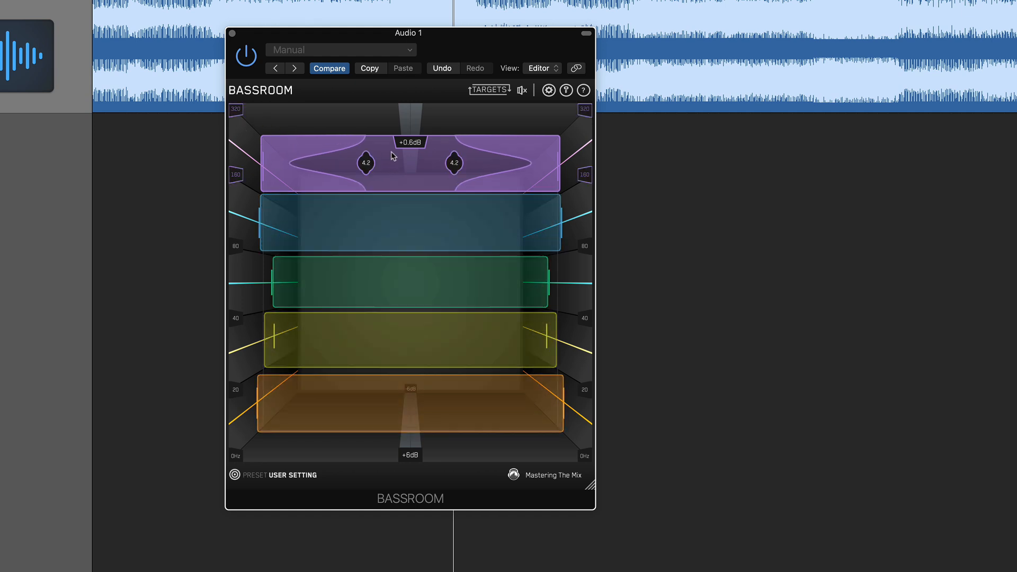
left_click_drag(366, 164, 284, 161)
mouse_move(298, 223)
left_mouse_down()
mouse_move(345, 225)
mouse_move(312, 225)
left_mouse_up()
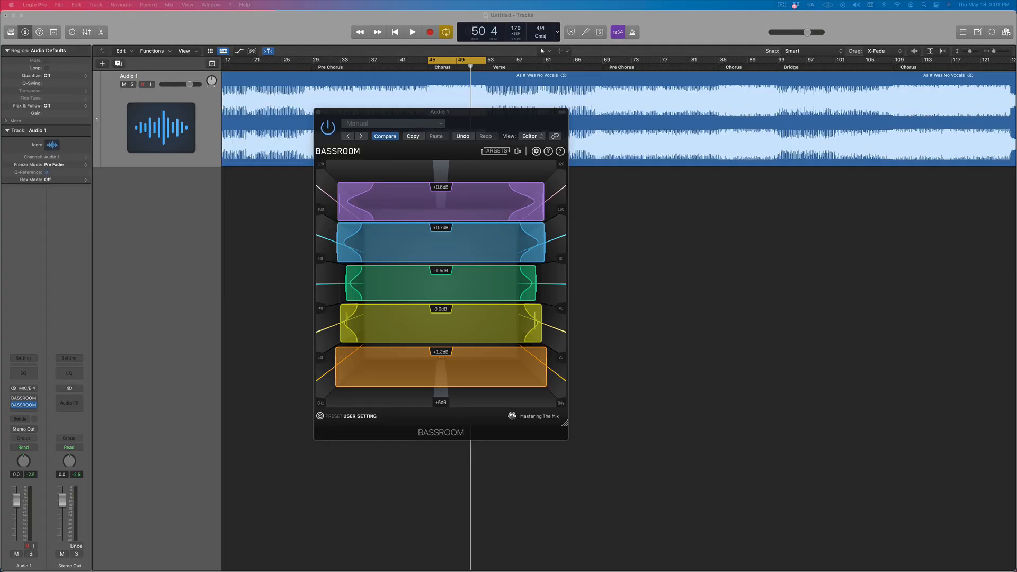